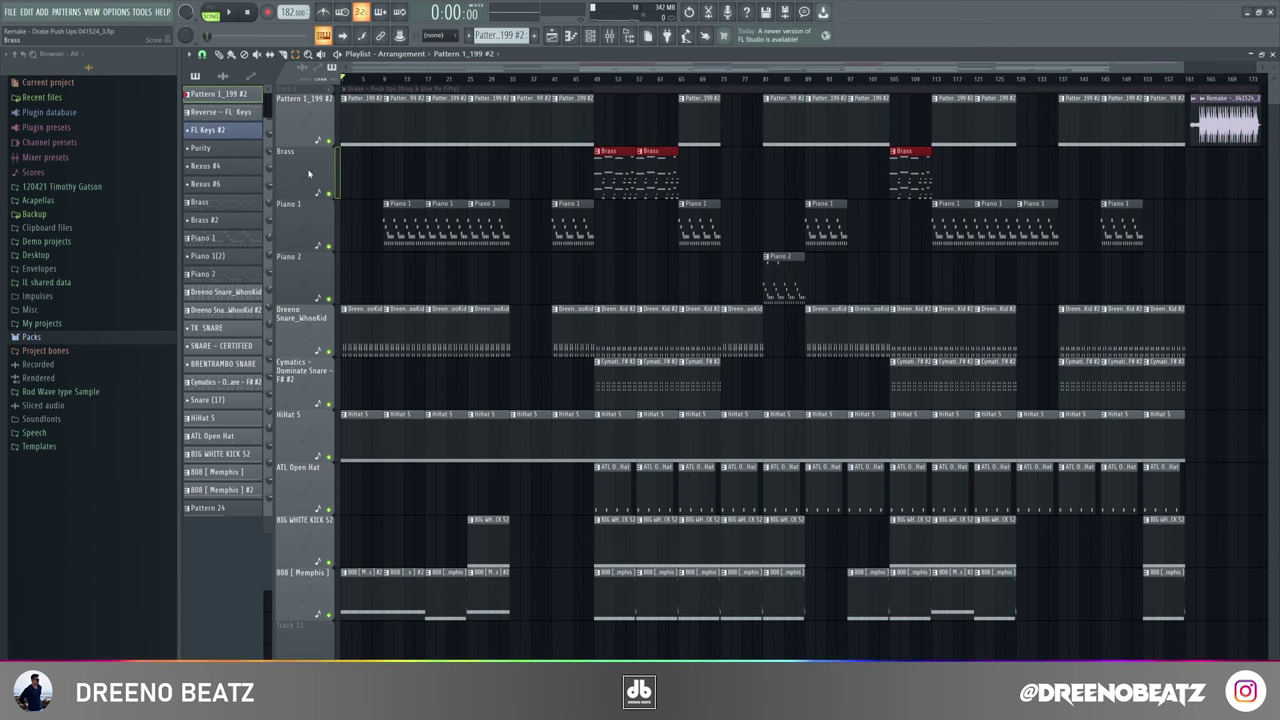
- Select the Piano 1 and Piano 2 tracks in the playlist, and the drum tracks from Dreeno Snare_WhooKid to 808 [ Memphis ]
left_click(309, 217)
left_click(306, 290)
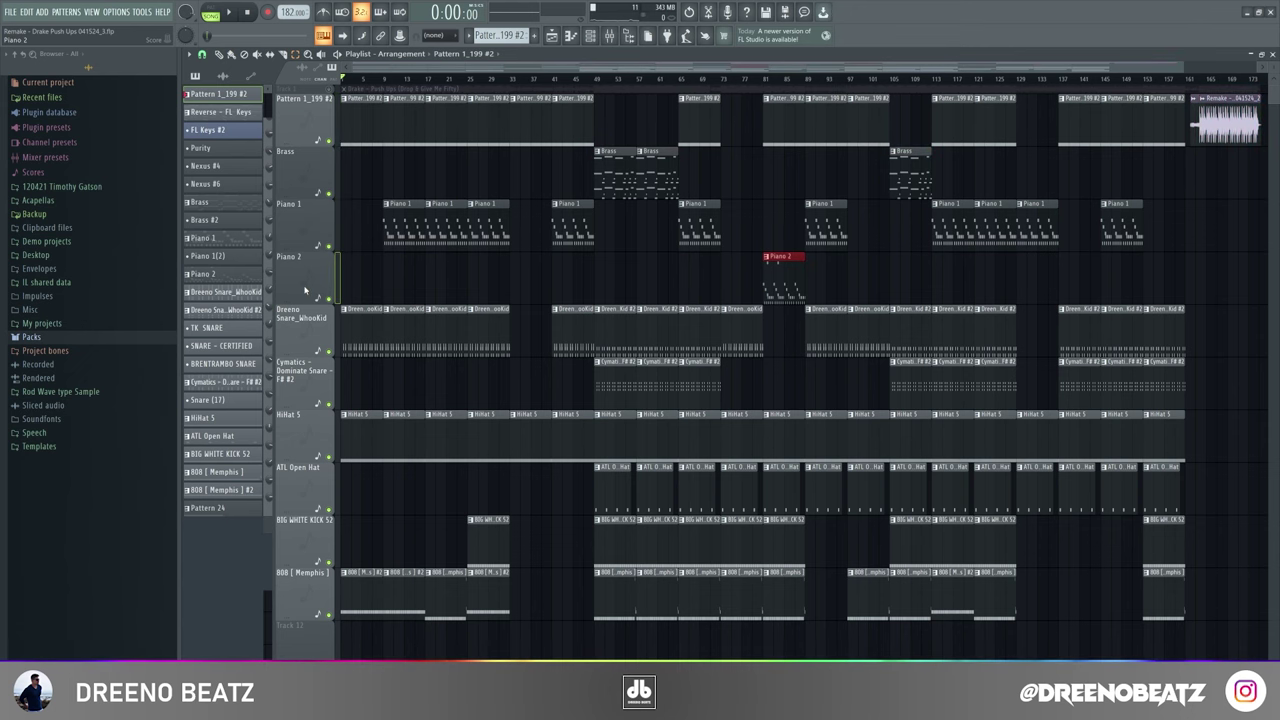
left_click_drag(302, 343, 303, 583)
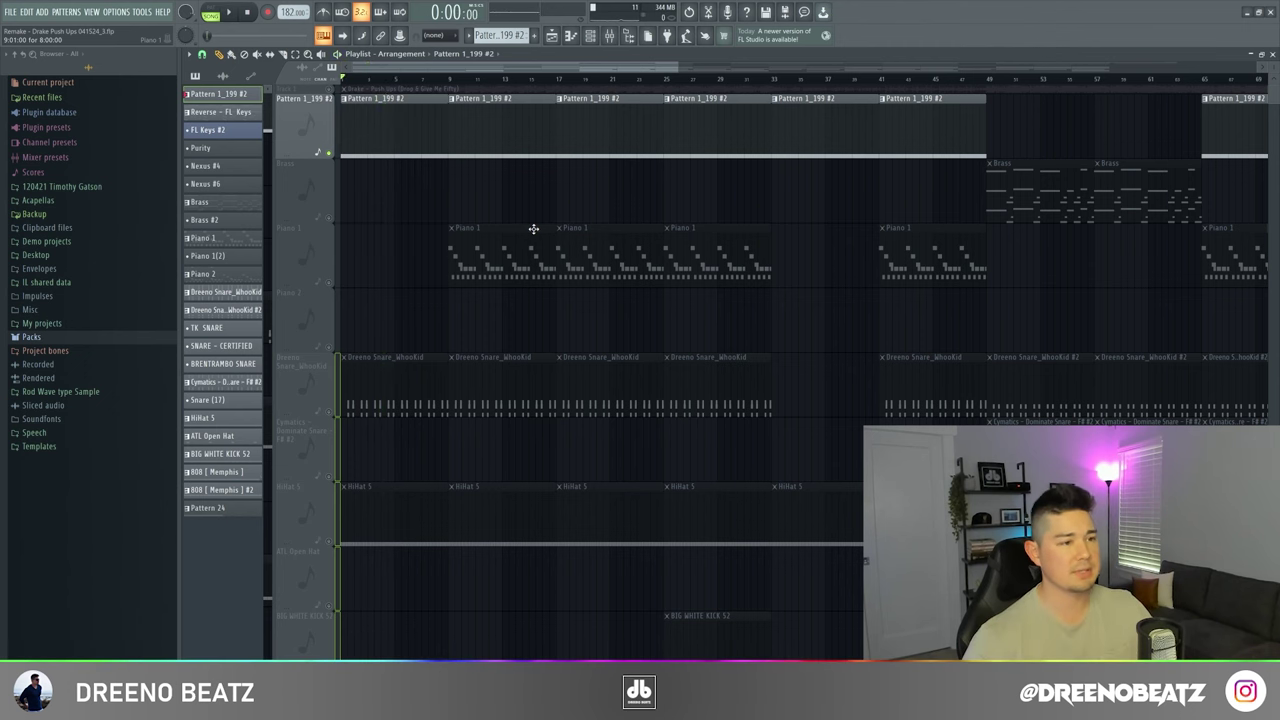
- Show the channel rack and audition the Reverse - FL Keys pattern with its notes
left_click(628, 35)
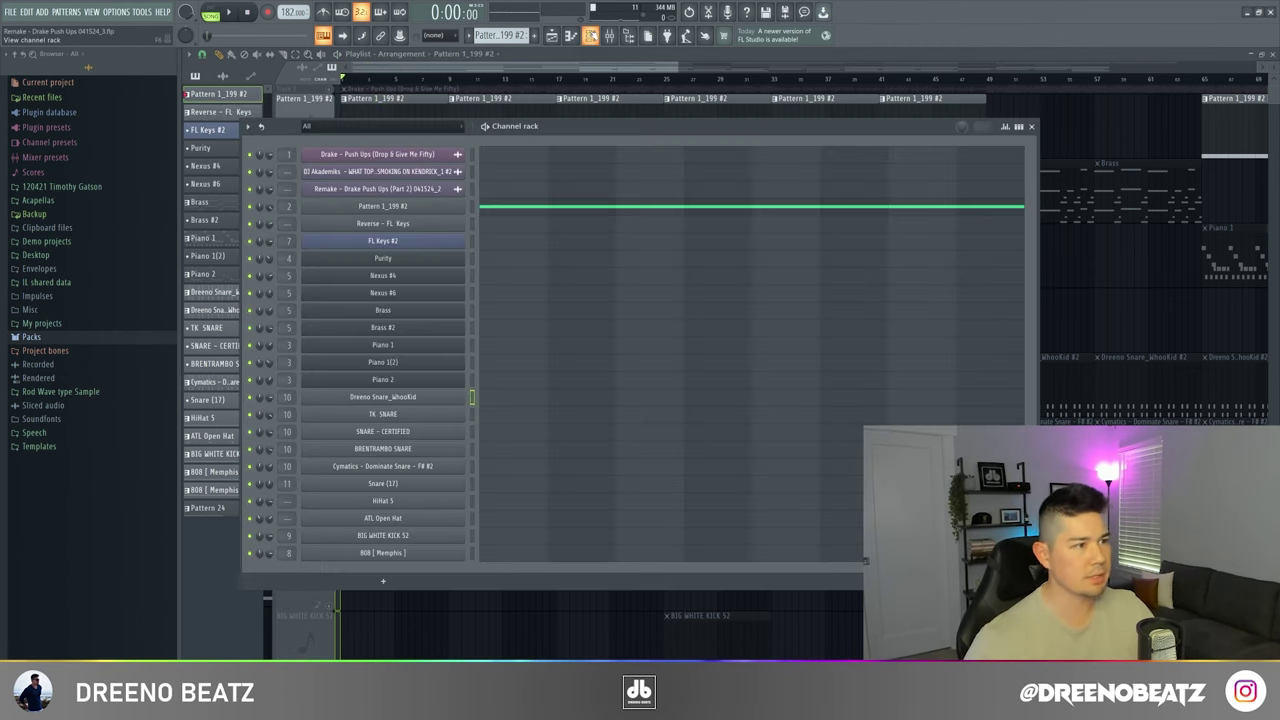
left_click(395, 225)
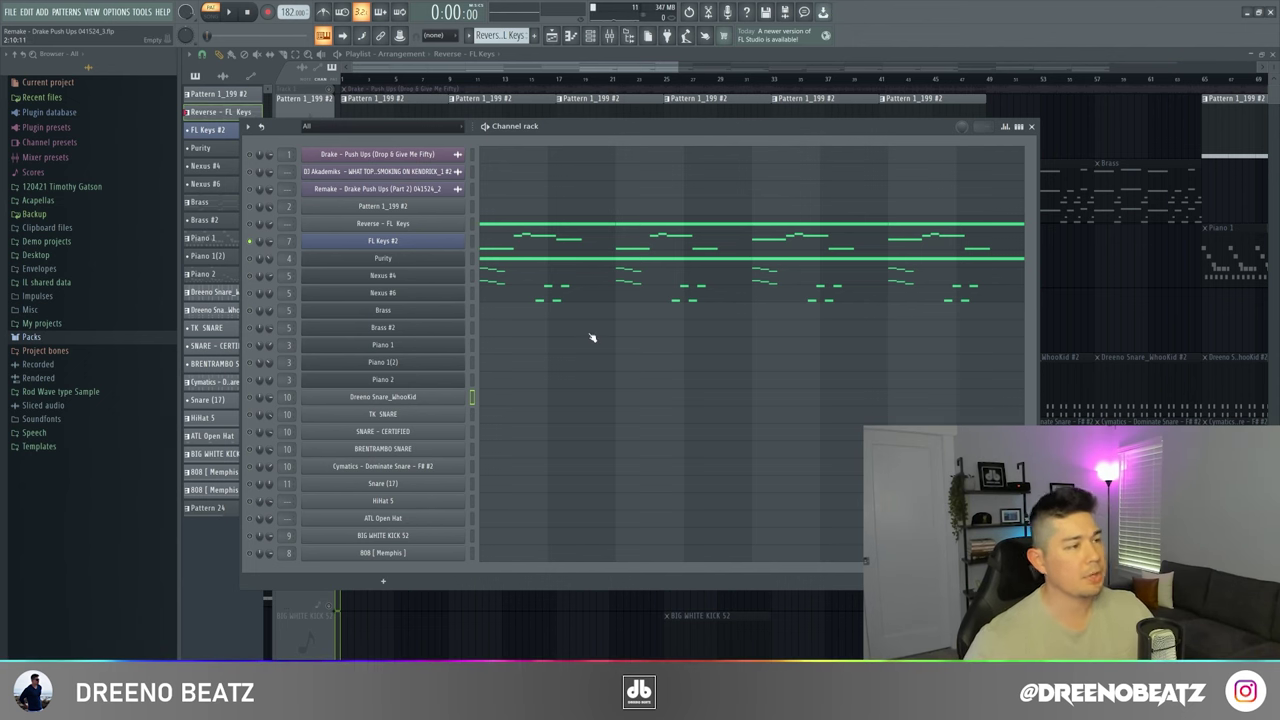
key("space")
key("F7")
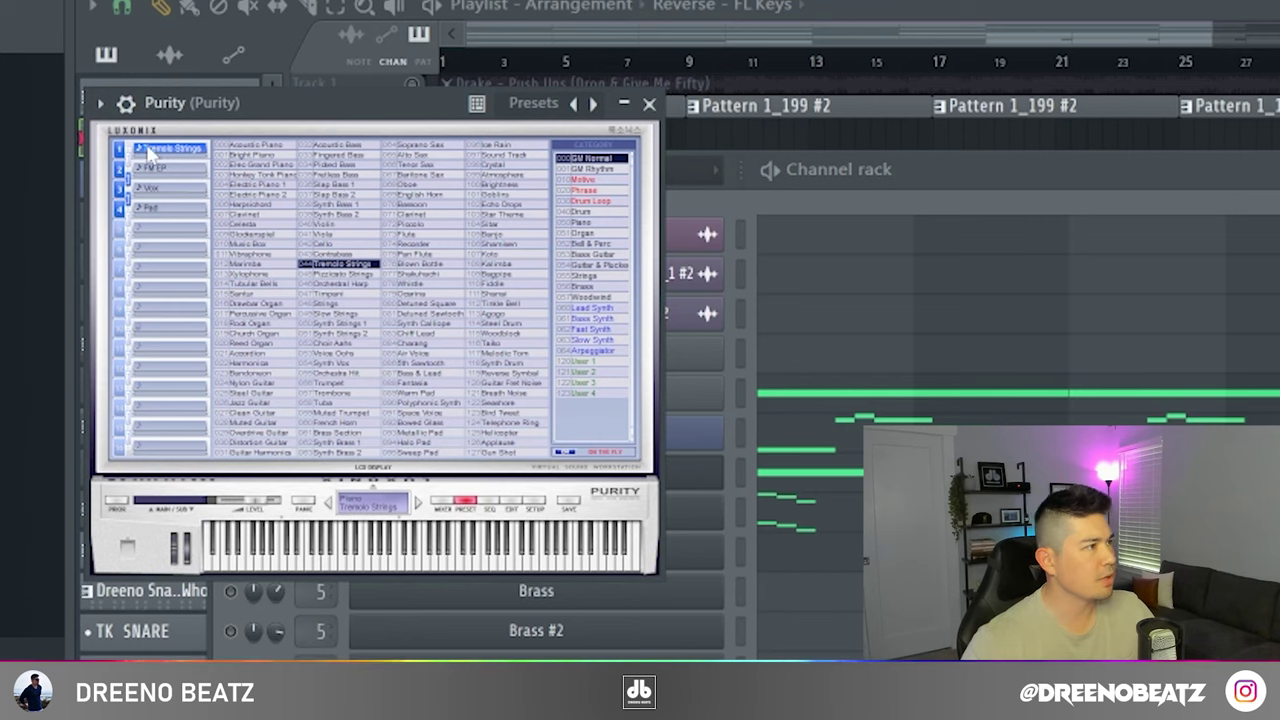
- Inspect the presets loaded in the Purity, Nexus #4 and Nexus #6 instruments, closing each plugin window
left_click(650, 105)
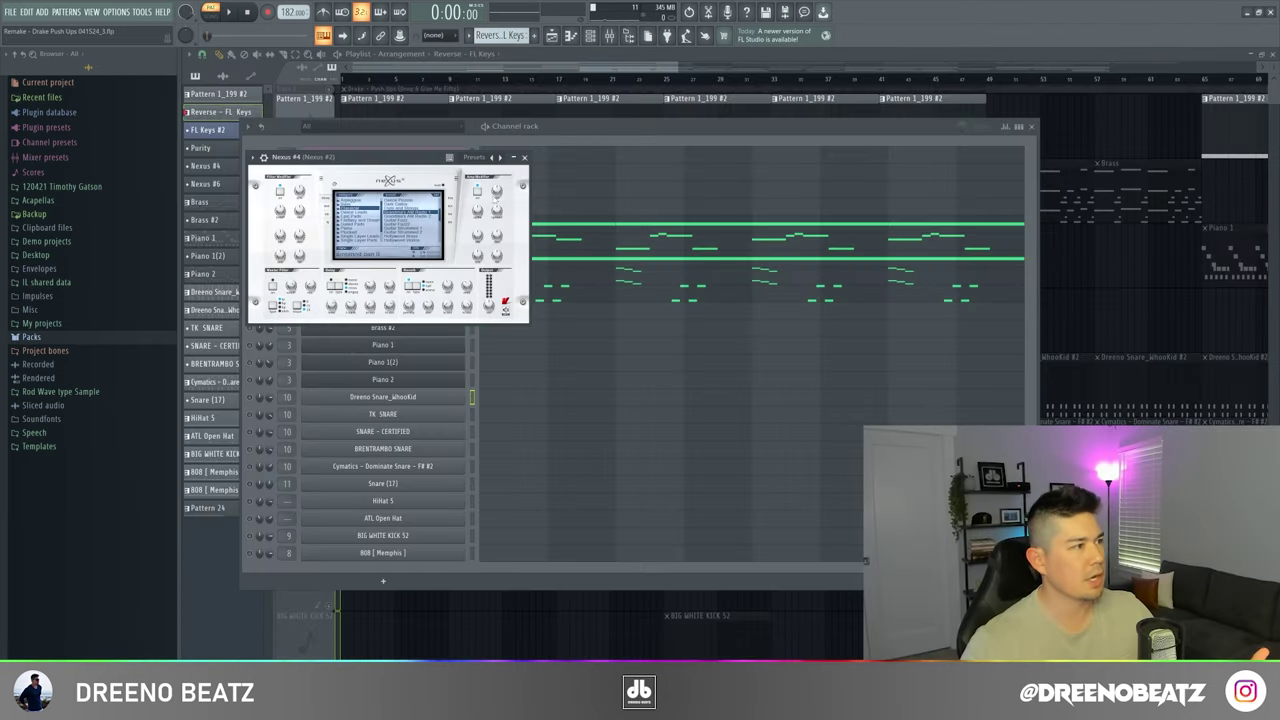
left_click(524, 158)
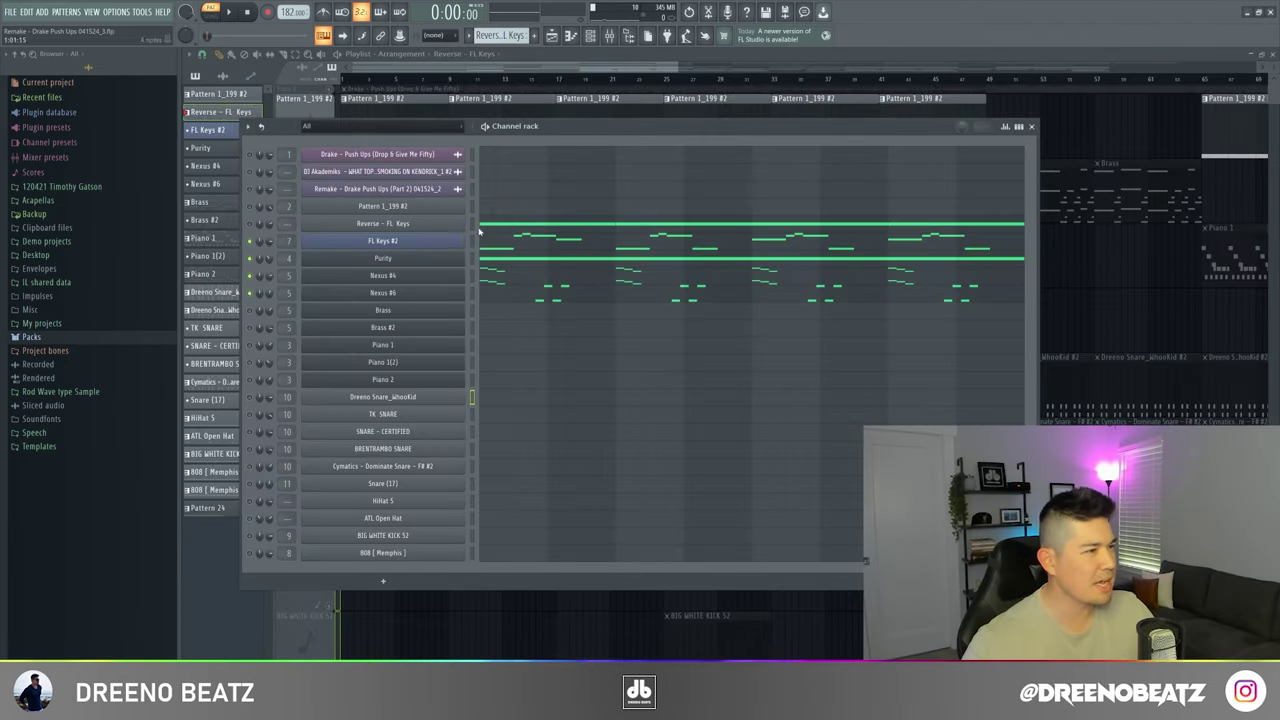
left_click(415, 294)
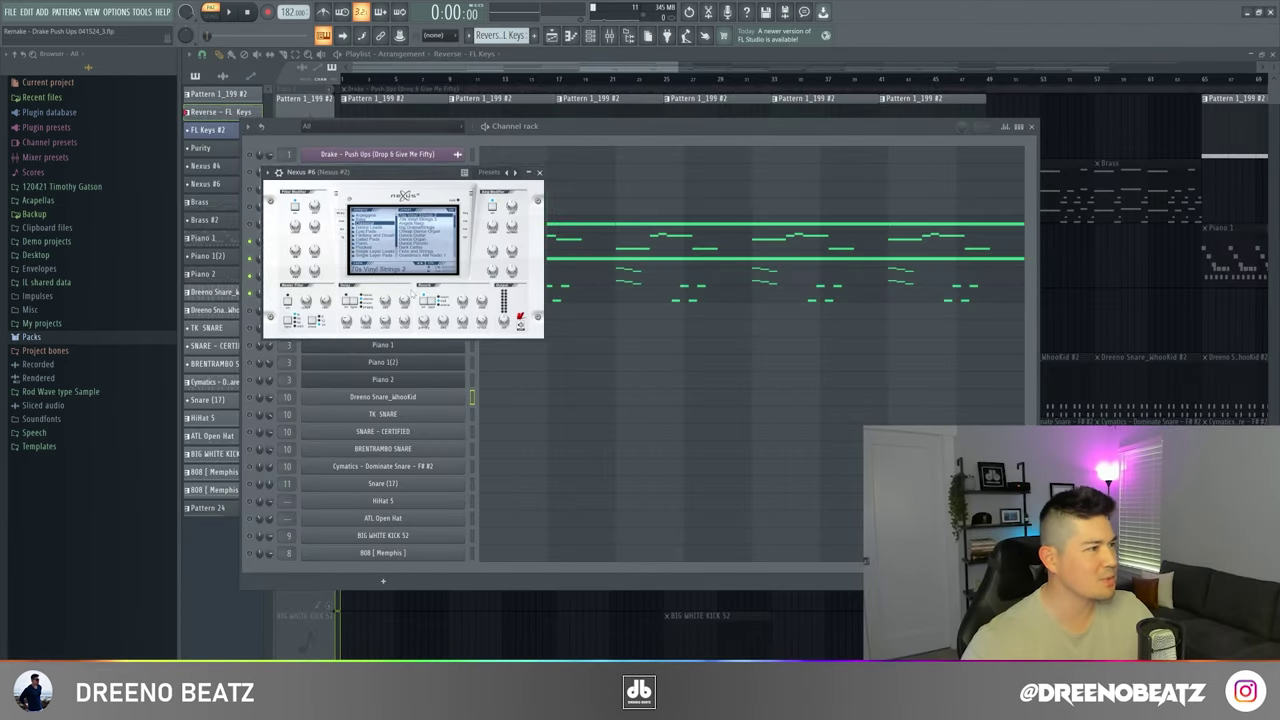
left_click(539, 172)
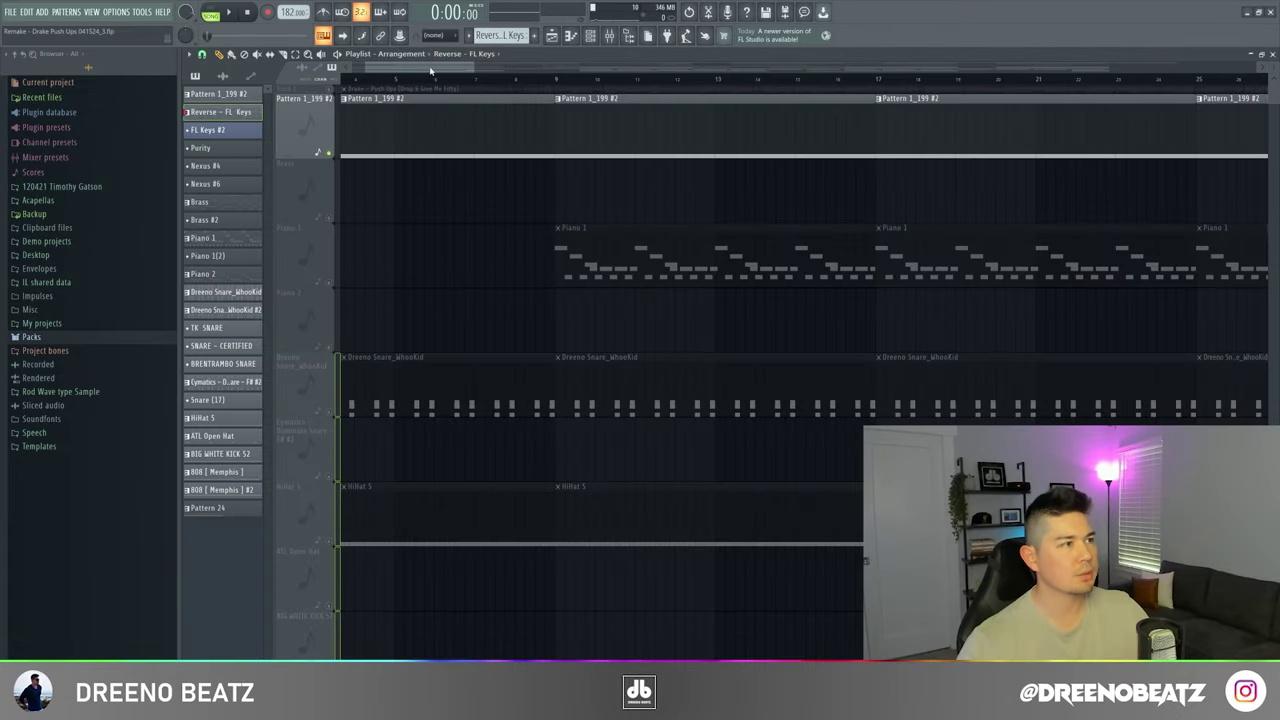
- Play the melody from the start of the arrangement and check the Piano 1 notes and the mixer effects during playback
scroll(403, 240, "up", 2)
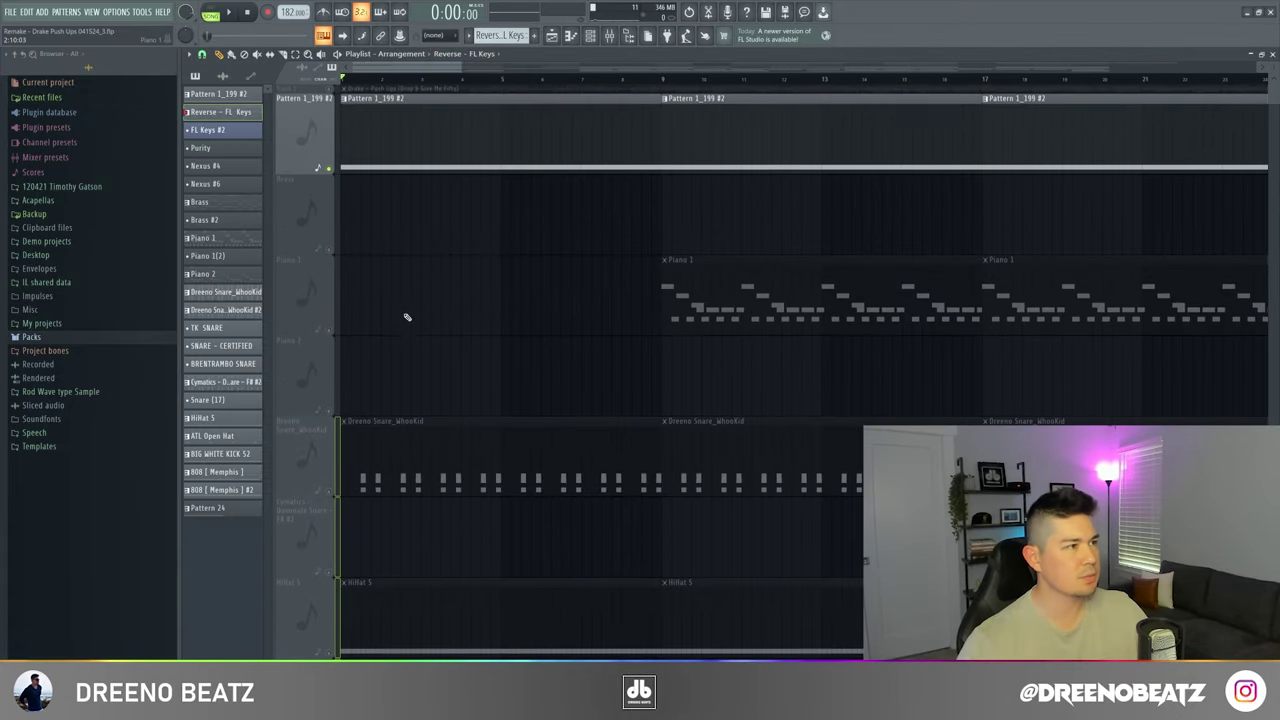
key("space")
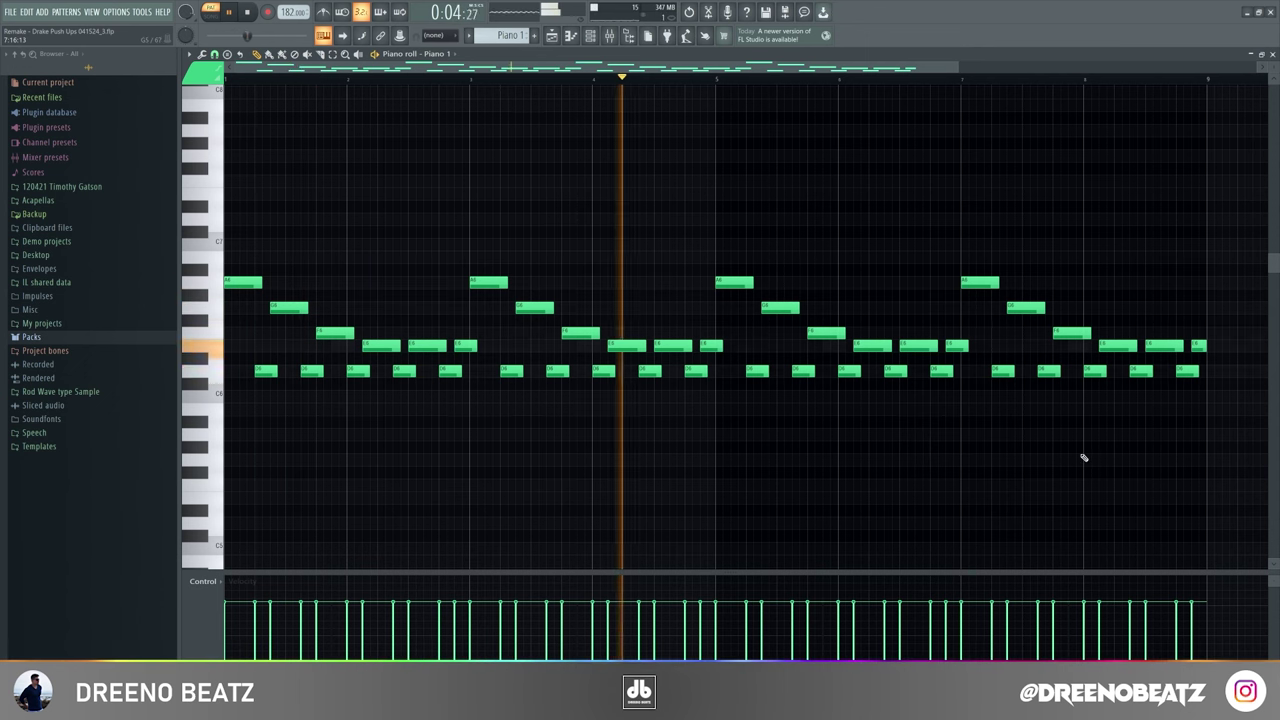
left_click(609, 36)
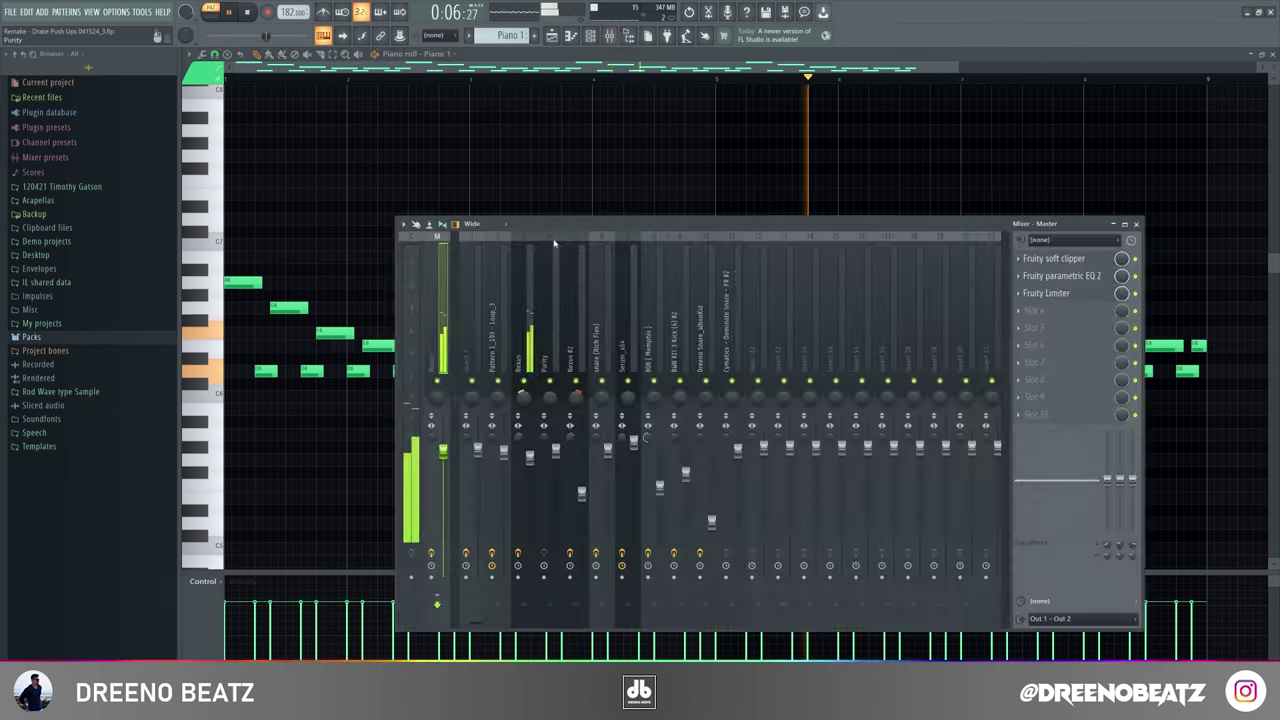
left_click(1056, 277)
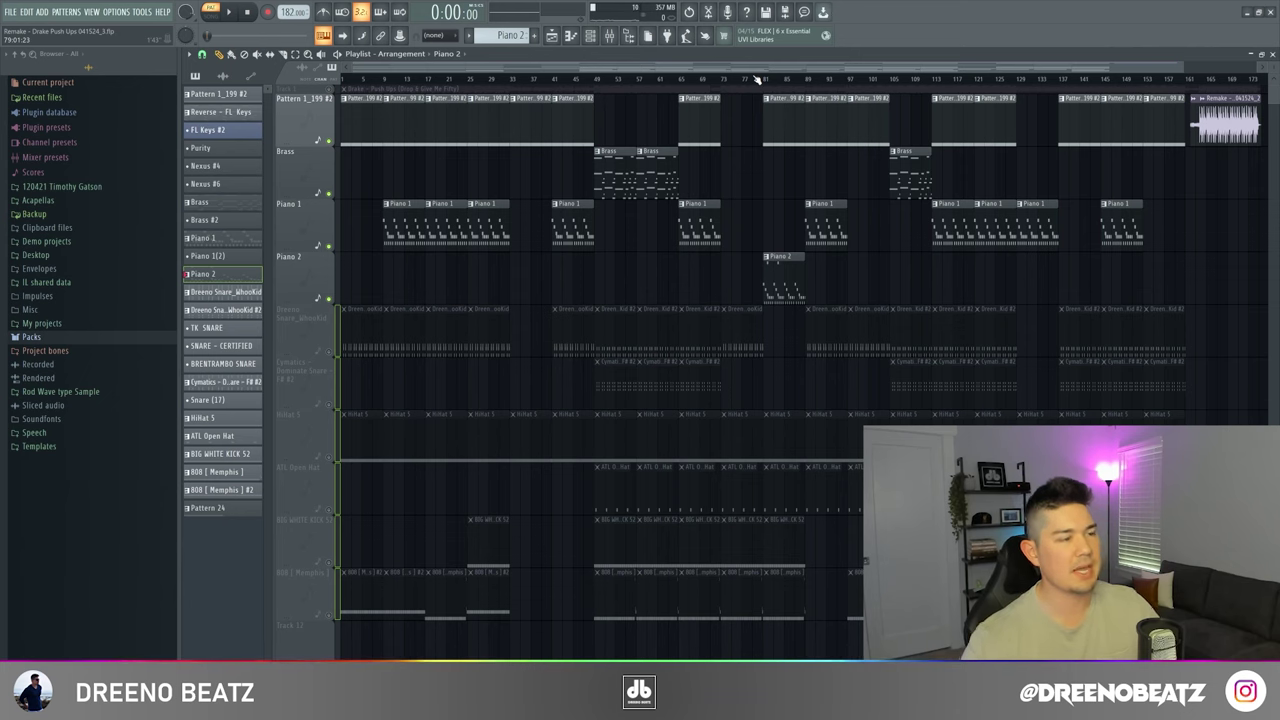
- Play the arrangement from just before the Piano 2 clip with the drum tracks muted
left_click(753, 79)
key("space")
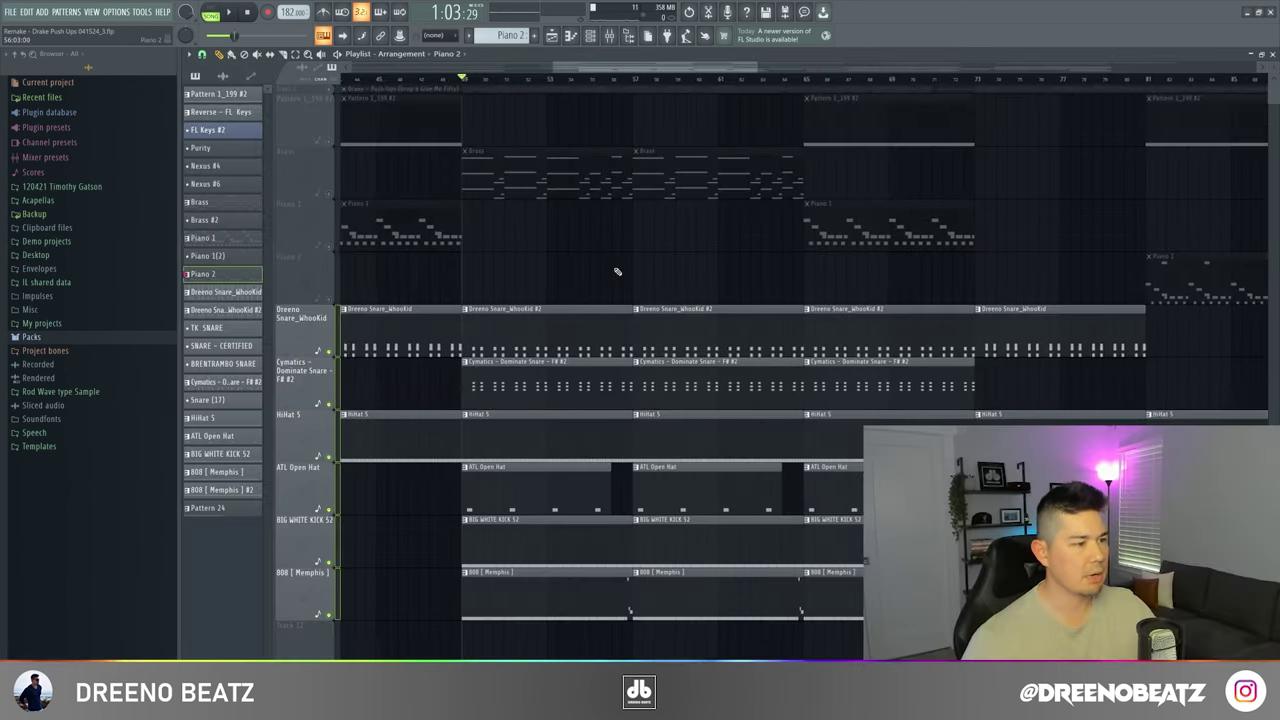
- Audition the Dreeno Snare_WhooKid #2 snare pattern and open the 808 [ Memphis ] notes for viewing
scroll(614, 271, "down", 1)
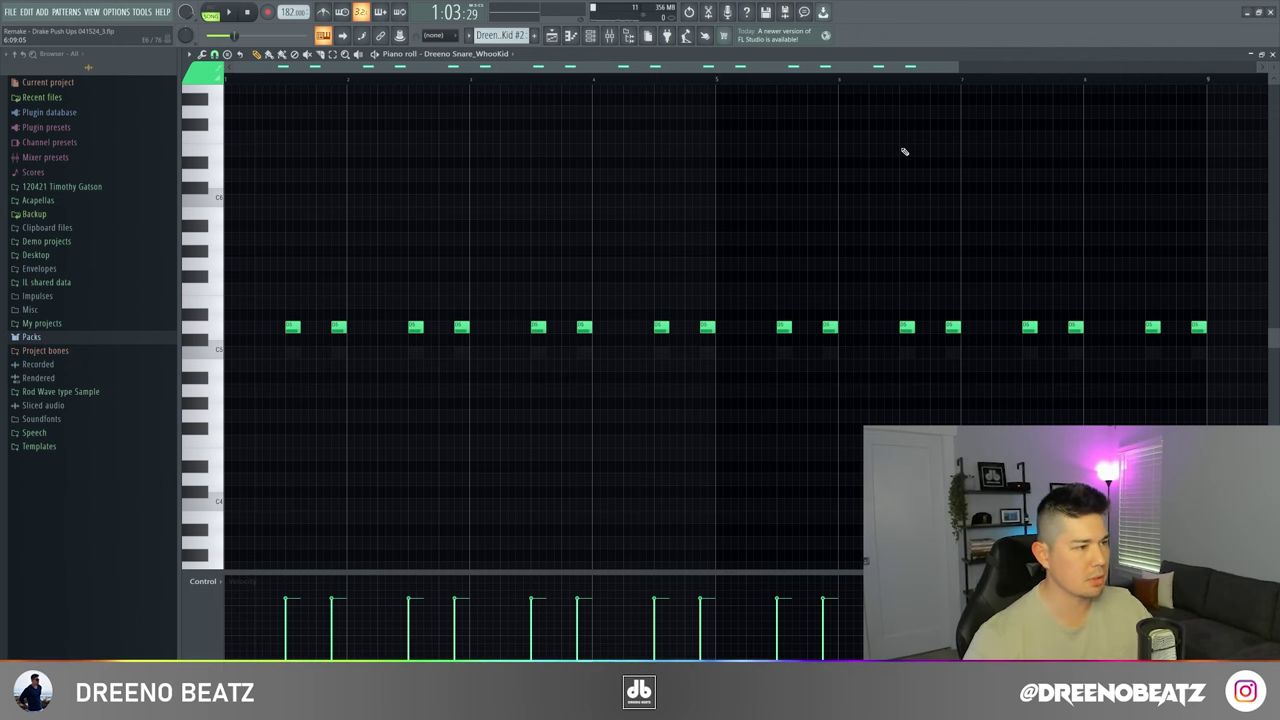
key("space")
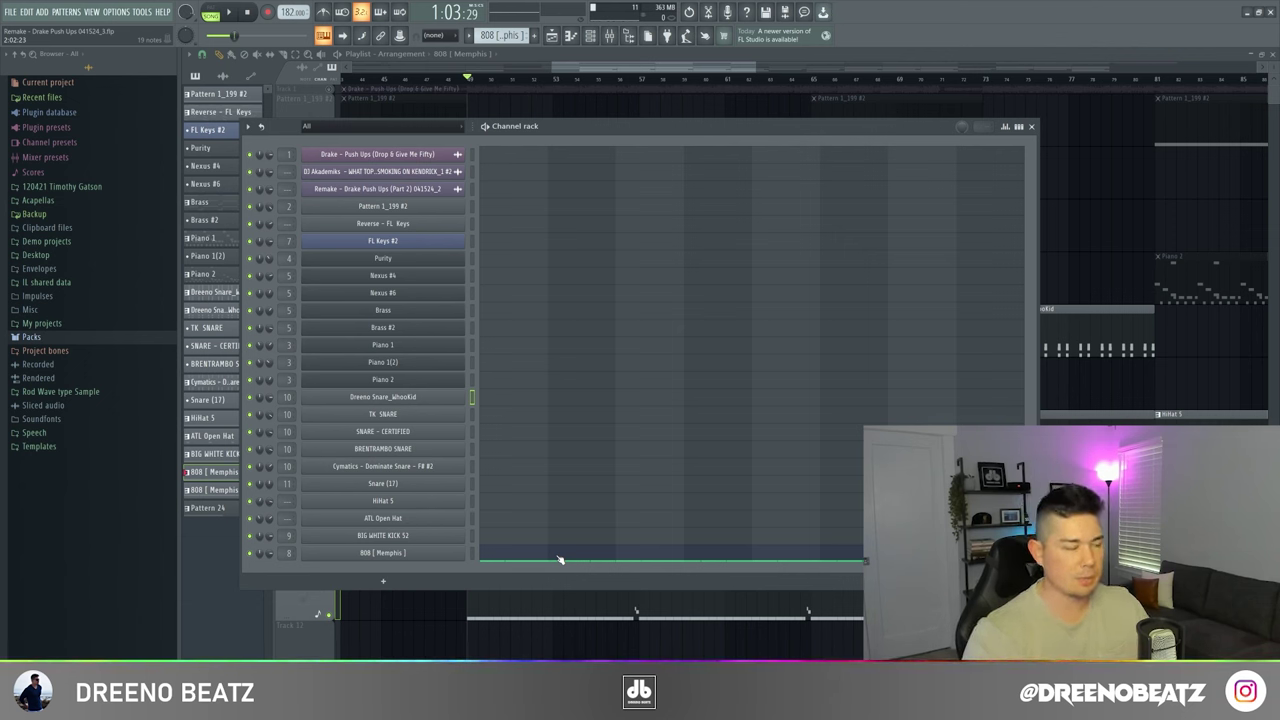
left_click(505, 561)
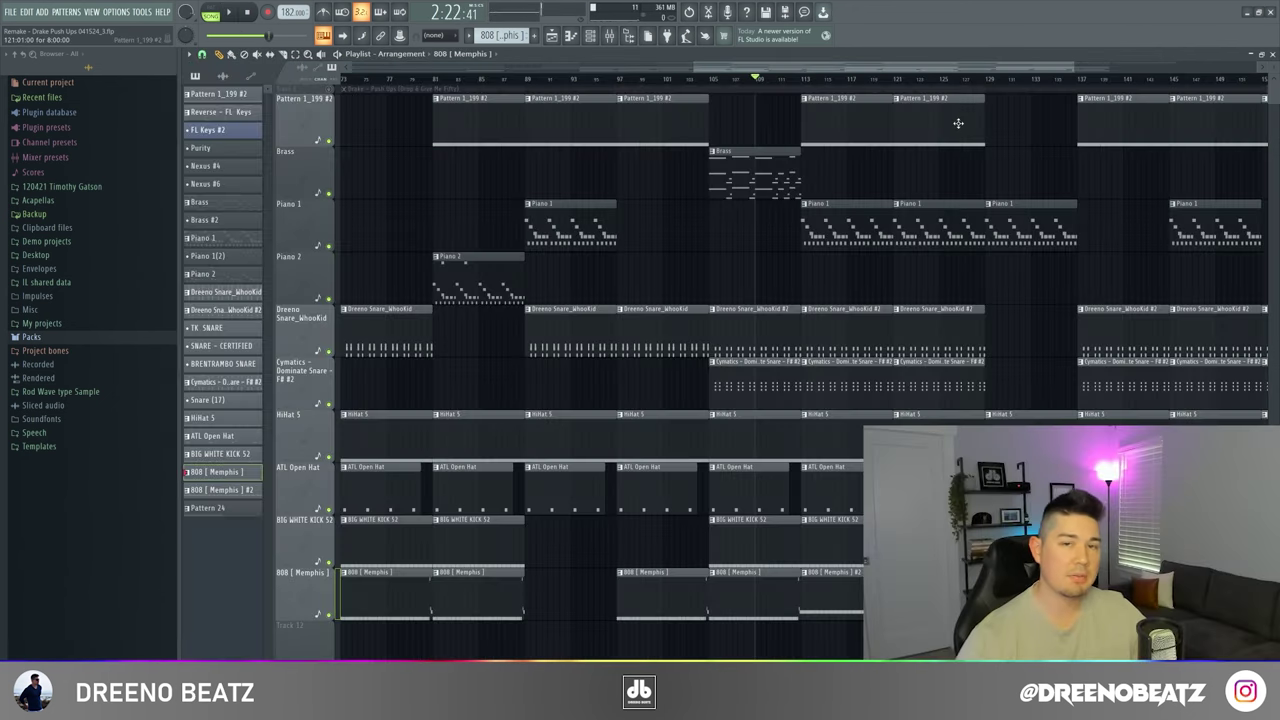
- Play the full arrangement, and audition the DJ Akademiks sample and Part 2 remake audio clips at its end
key("space")
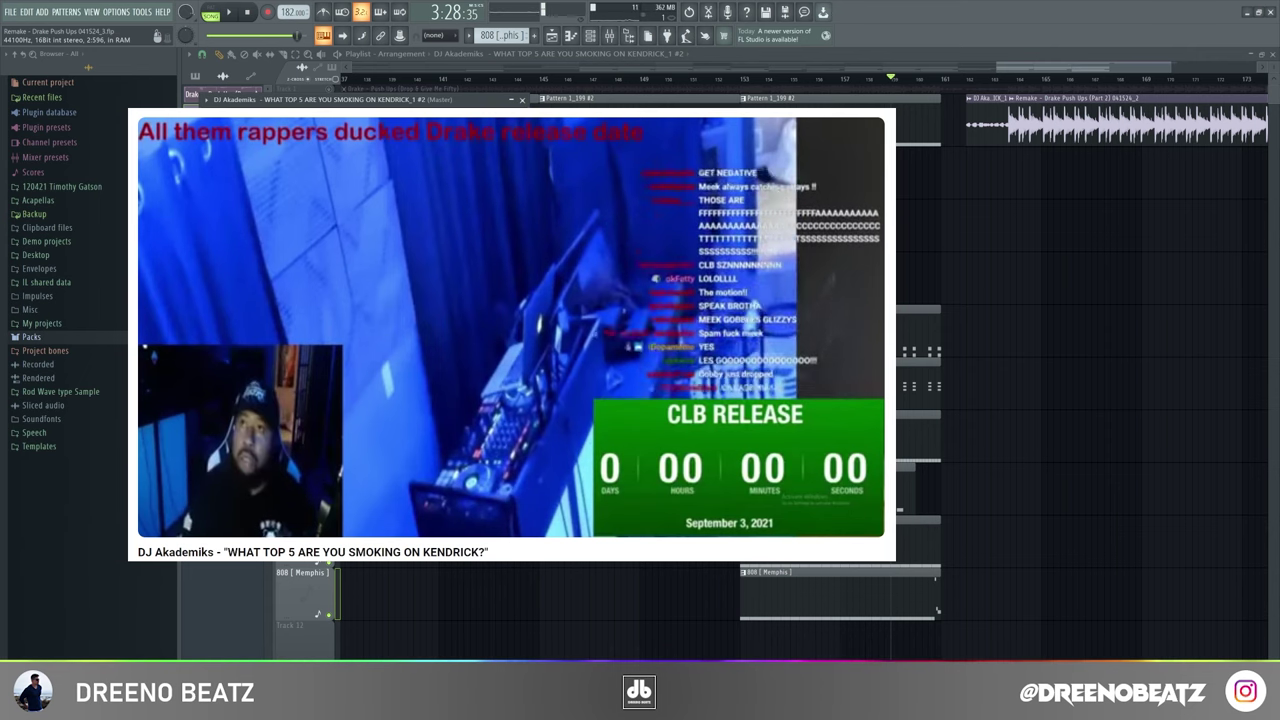
left_click(1062, 181)
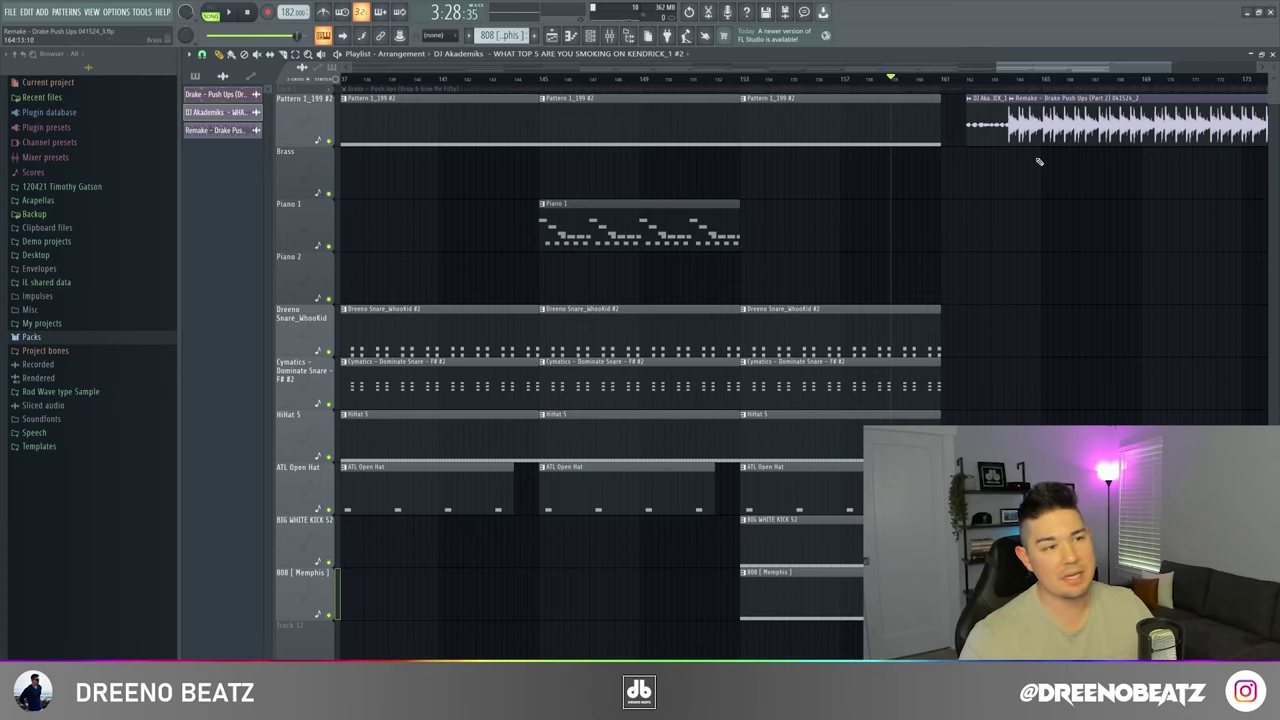
key("space")
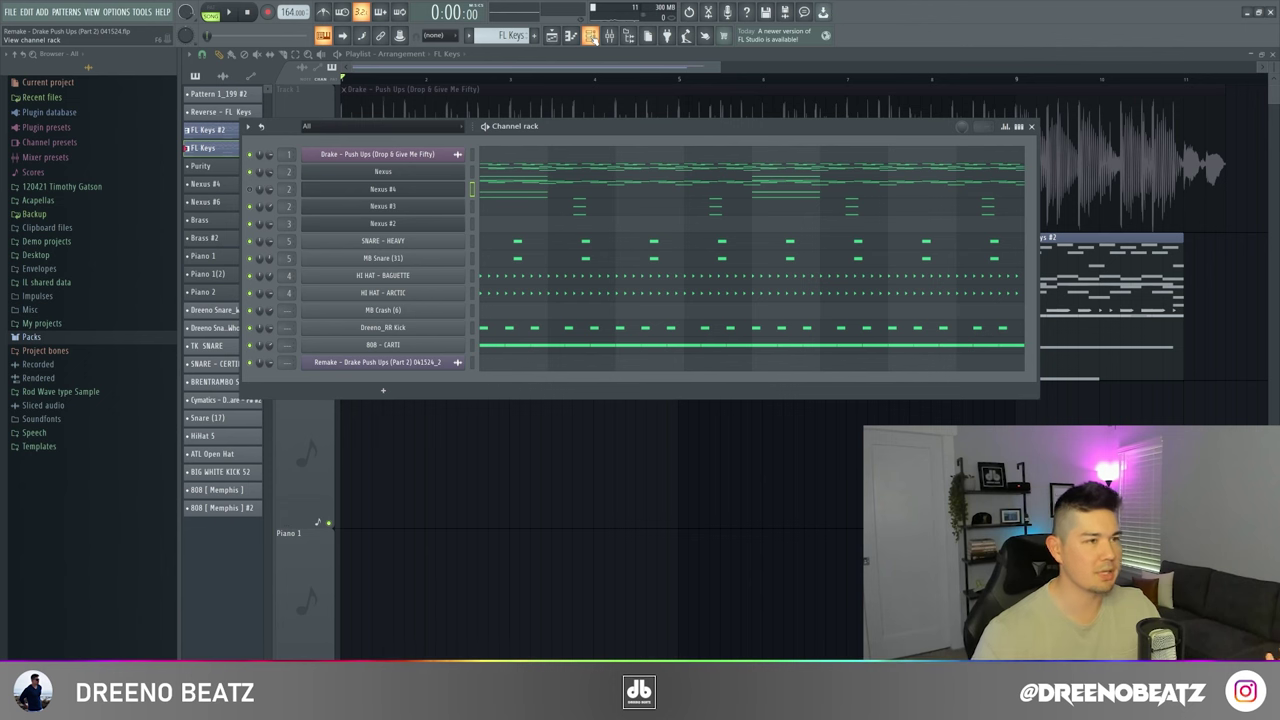
- Inspect the piano preset in the Part 2 project's Nexus channel, close the plugin and play its notes
left_click(452, 173)
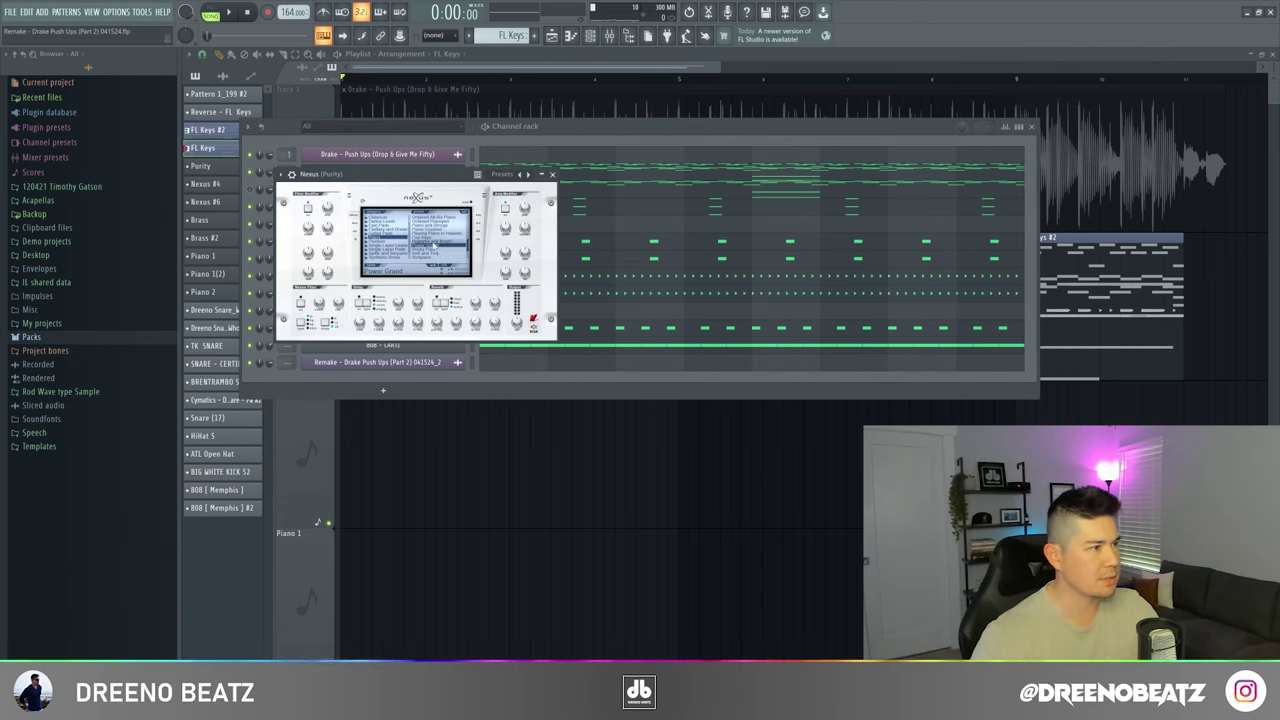
left_click(552, 173)
key("F7")
key("space")
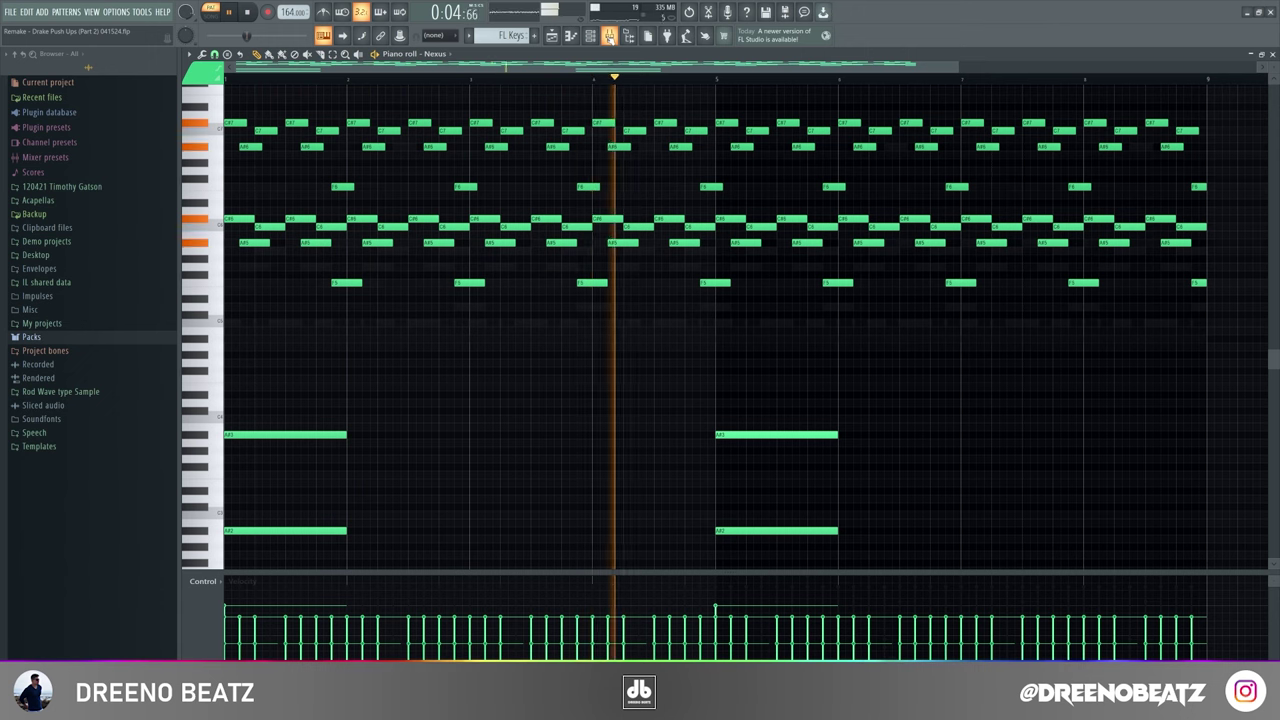
- Inspect the Purity mixer track's 20Hz + 18kHz cut, RC-20 Retro Color and Fruity Stereo Shaper effects during playback
left_click(608, 35)
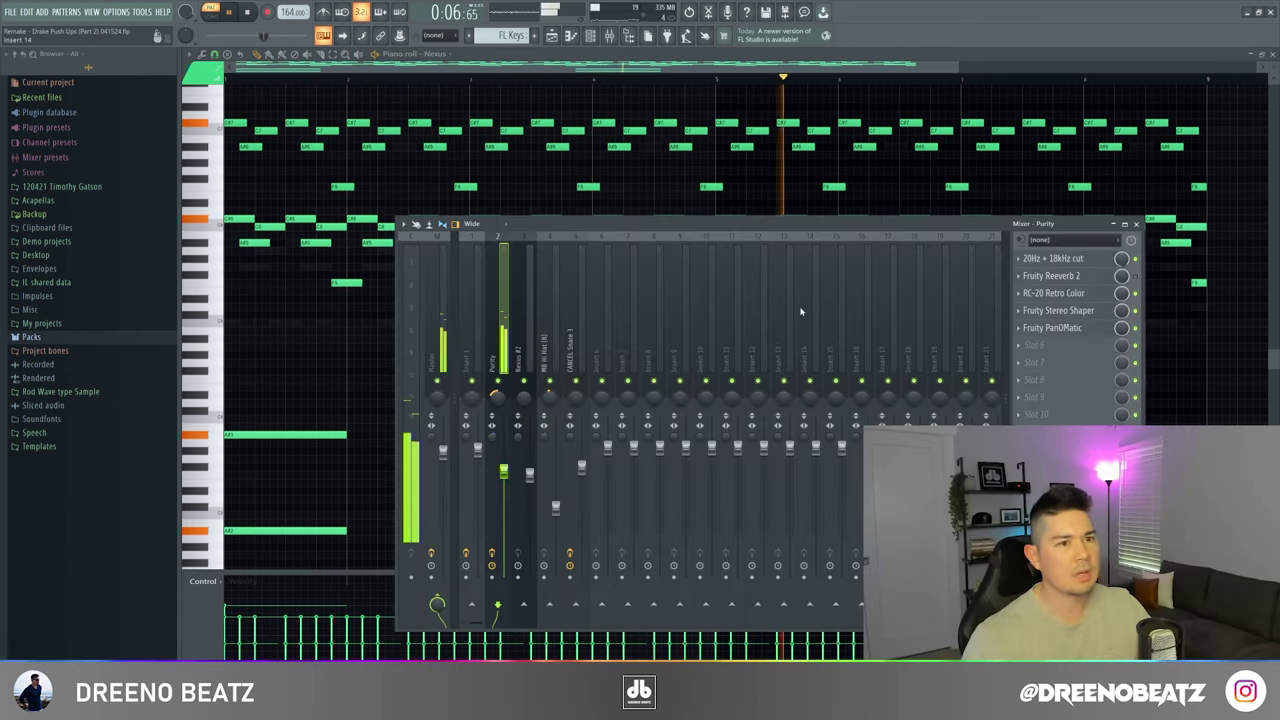
left_click(1055, 259)
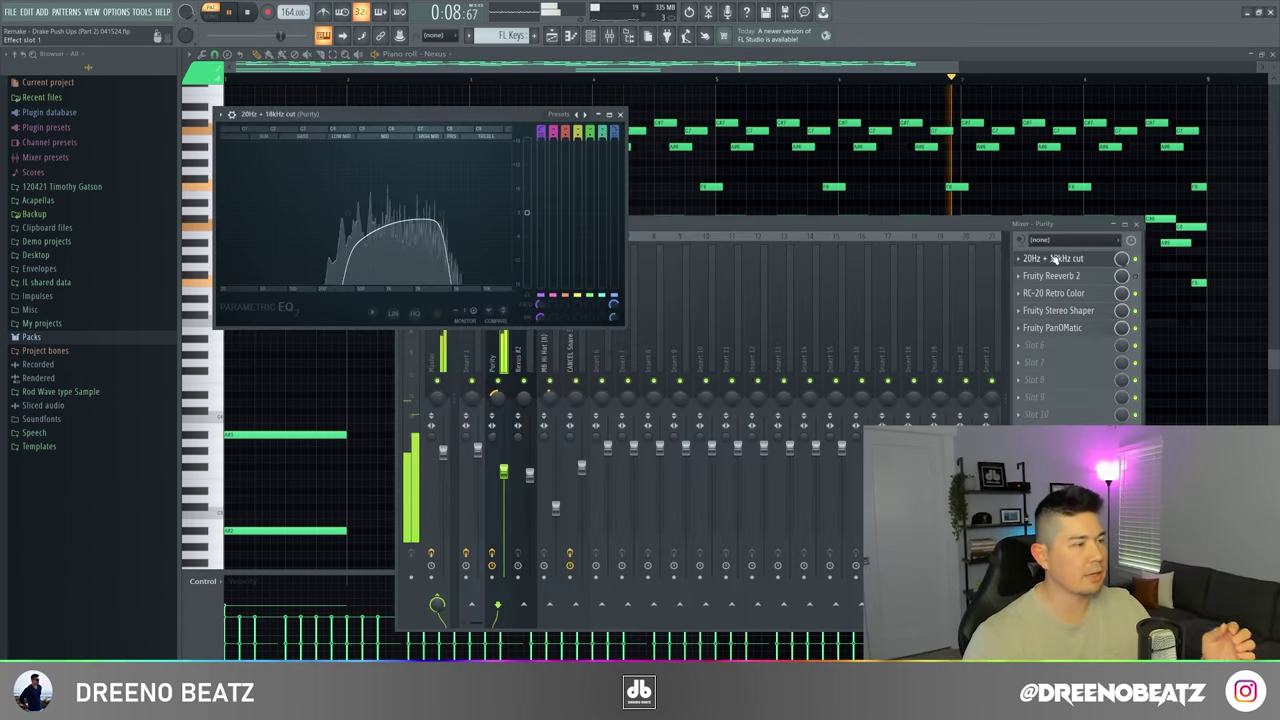
left_click(1054, 296)
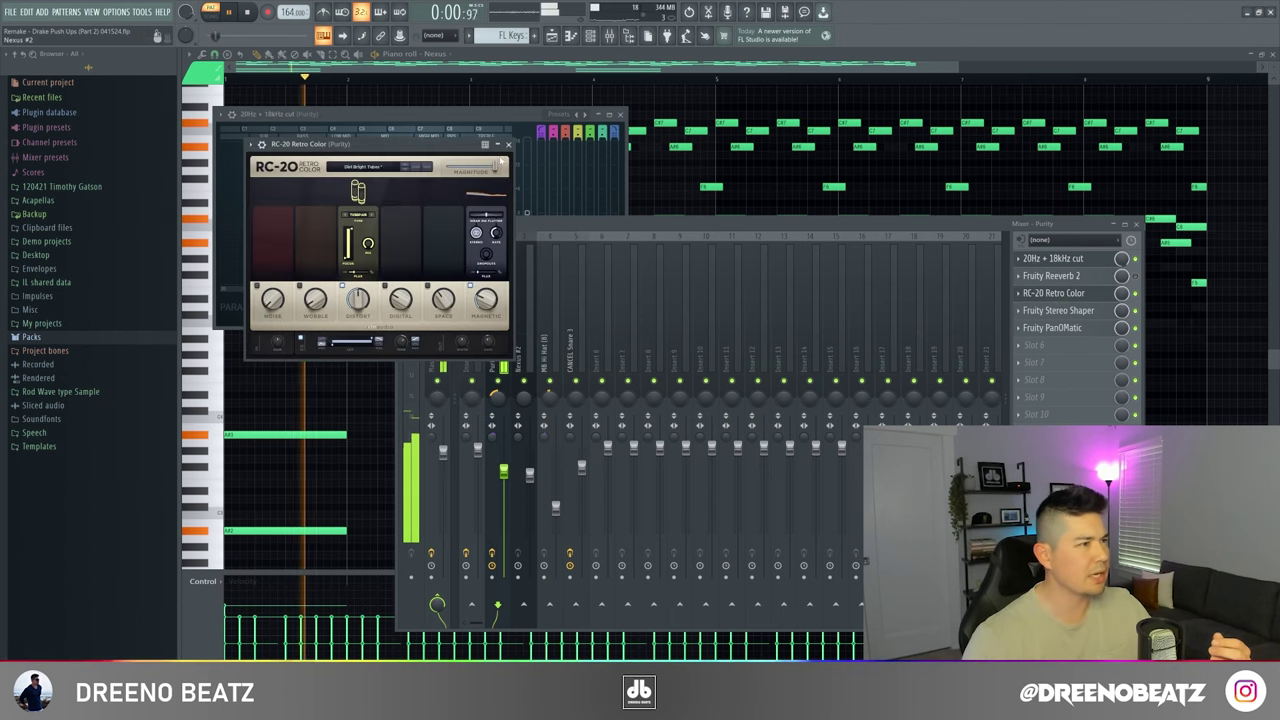
left_click(1068, 311)
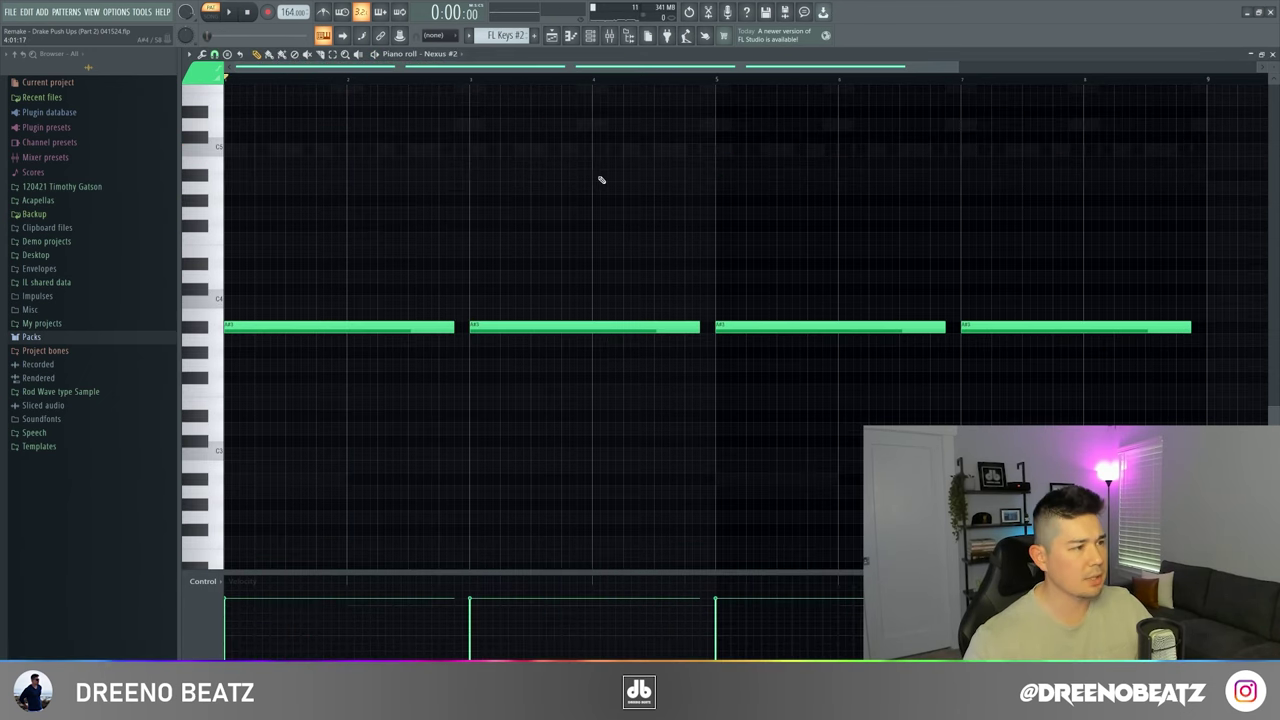
- Play the Nexus #2 notes of the FL Keys #2 pattern, and stop playback
key("space")
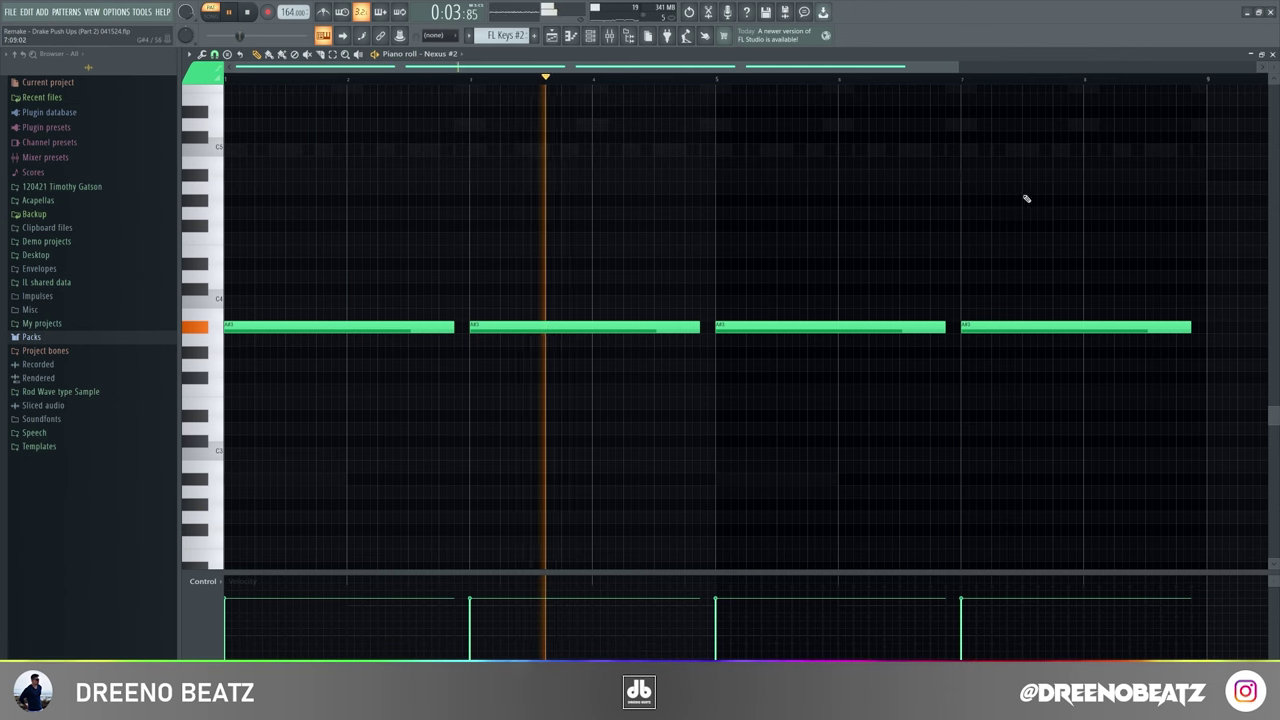
key("space")
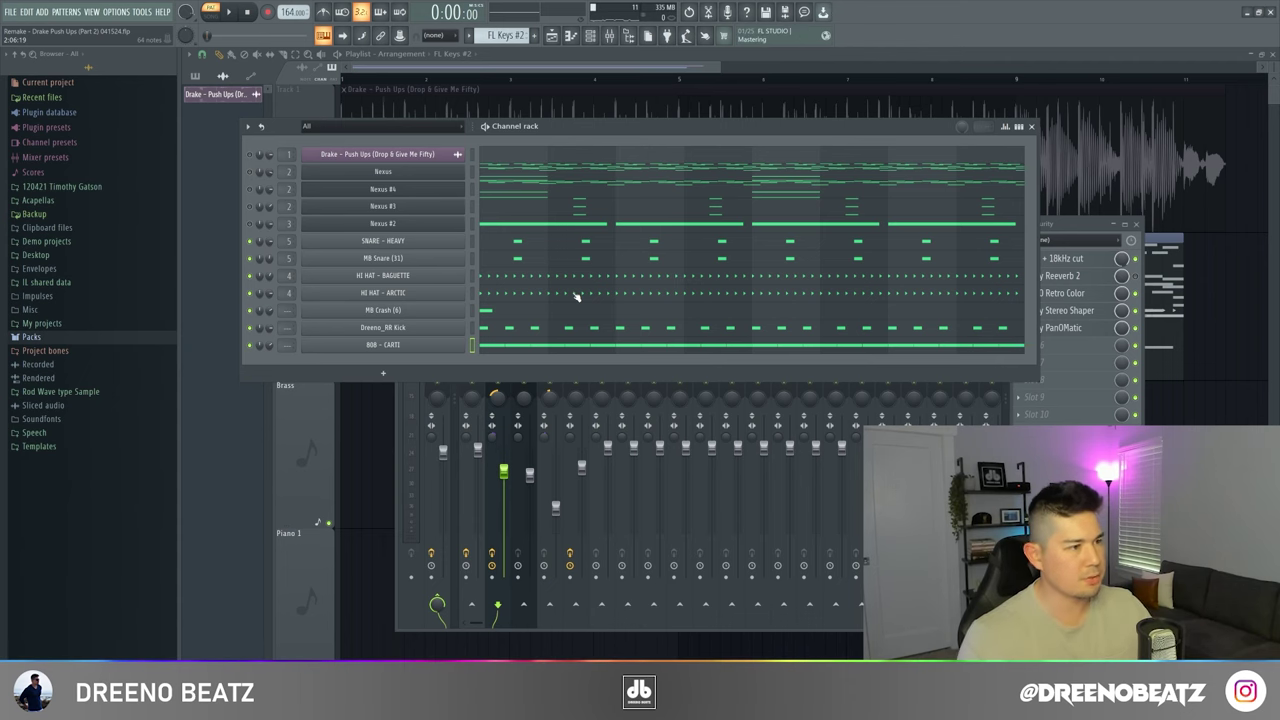
- Audition the FL Keys #2 pattern's drum channels alone and together with the Nexus melody channels
key("space")
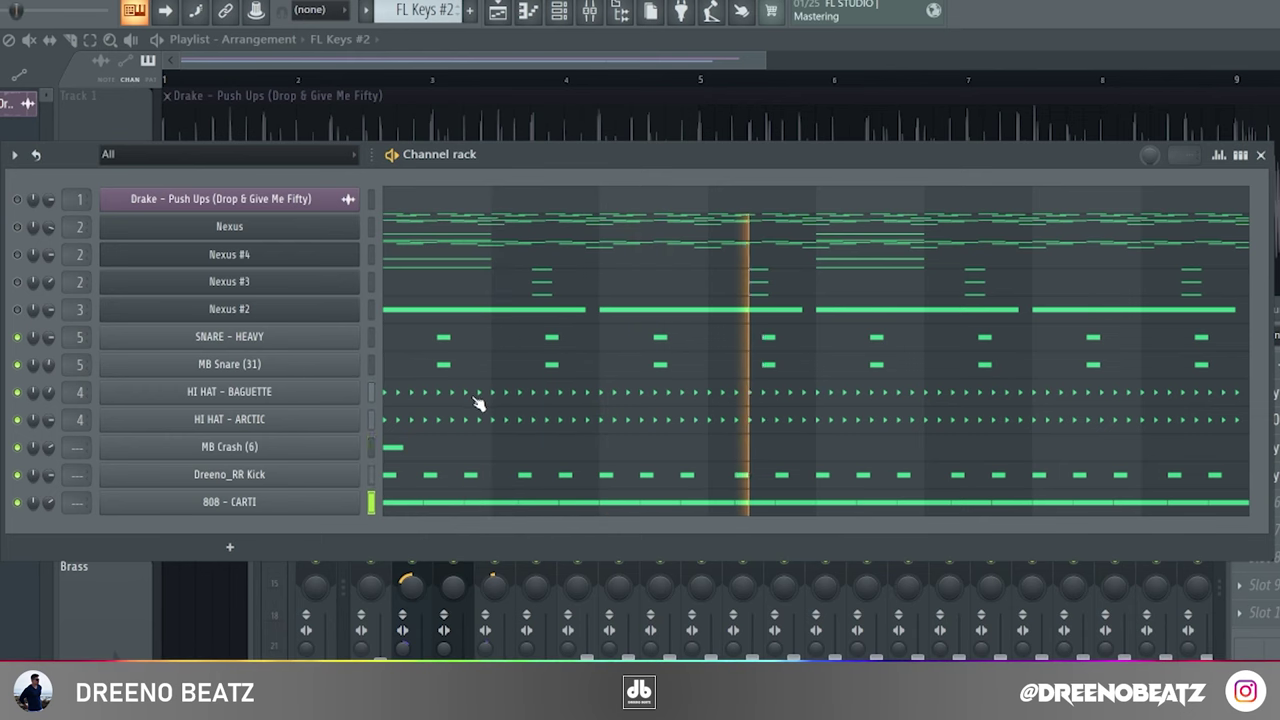
key("space")
key("space")
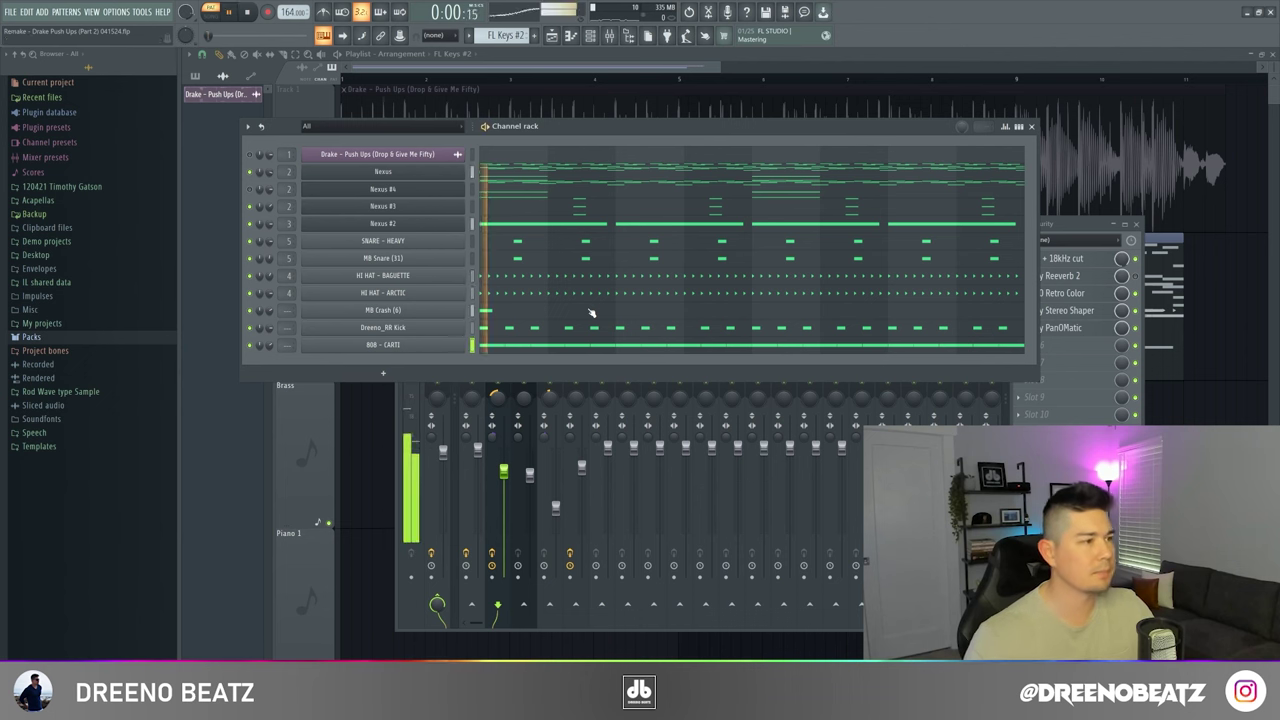